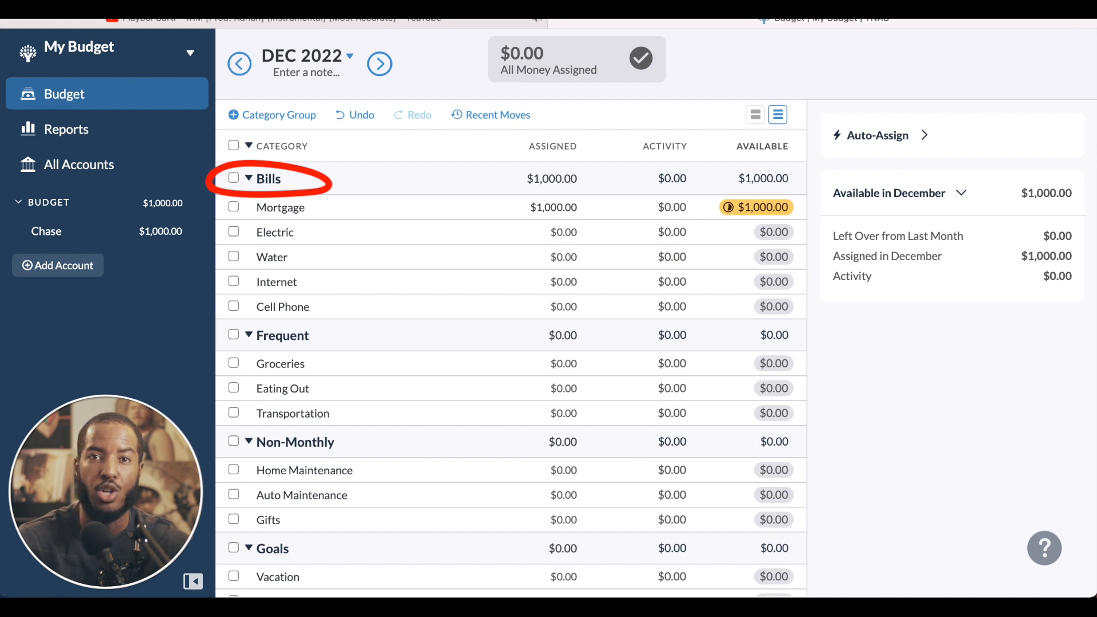
Delete the Bills category group, moving its assigned money back to Ready to Assign
mouse_move(277, 186)
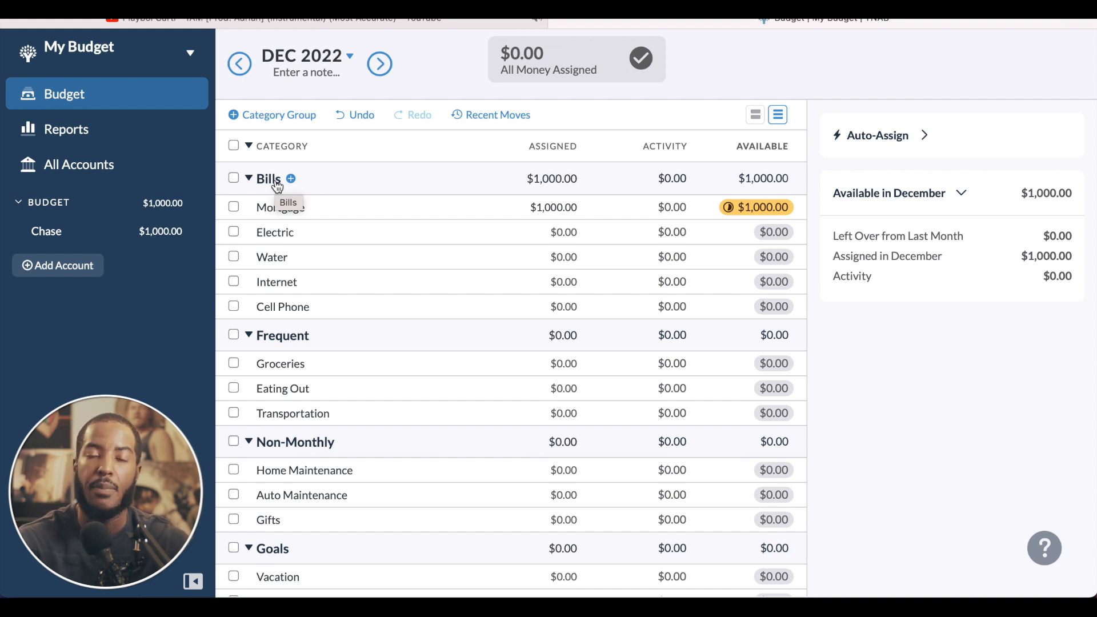
click(276, 180)
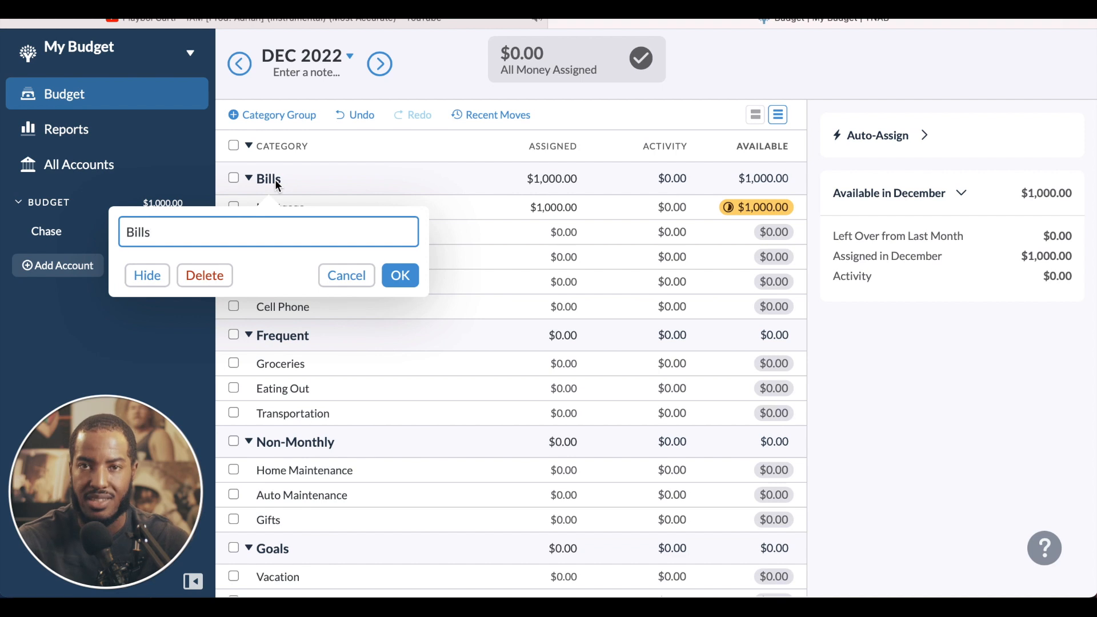
click(209, 280)
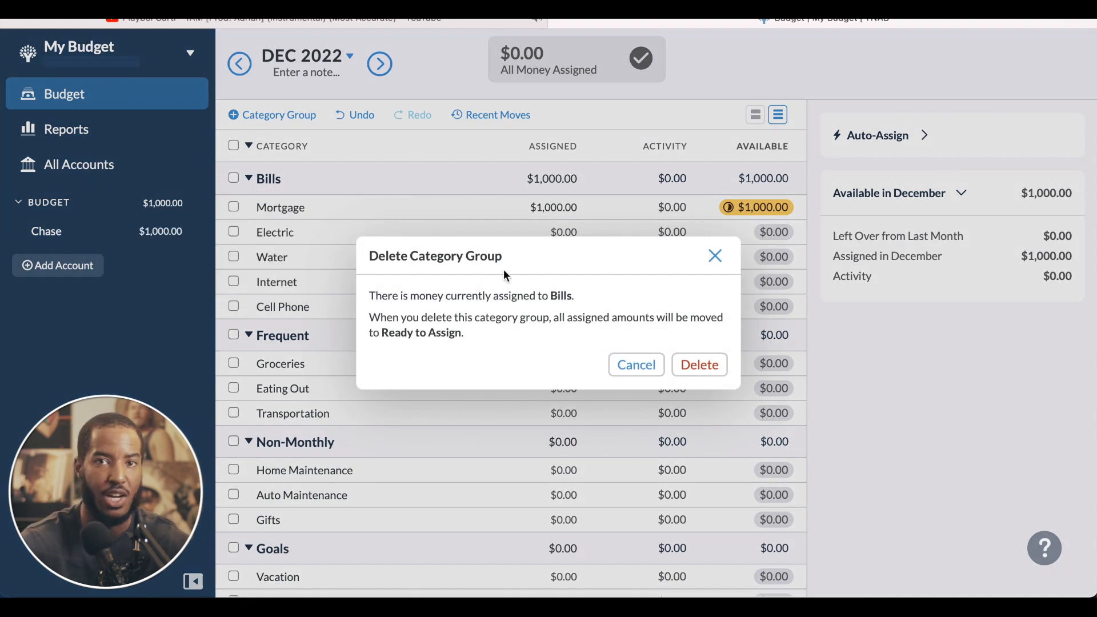
click(691, 366)
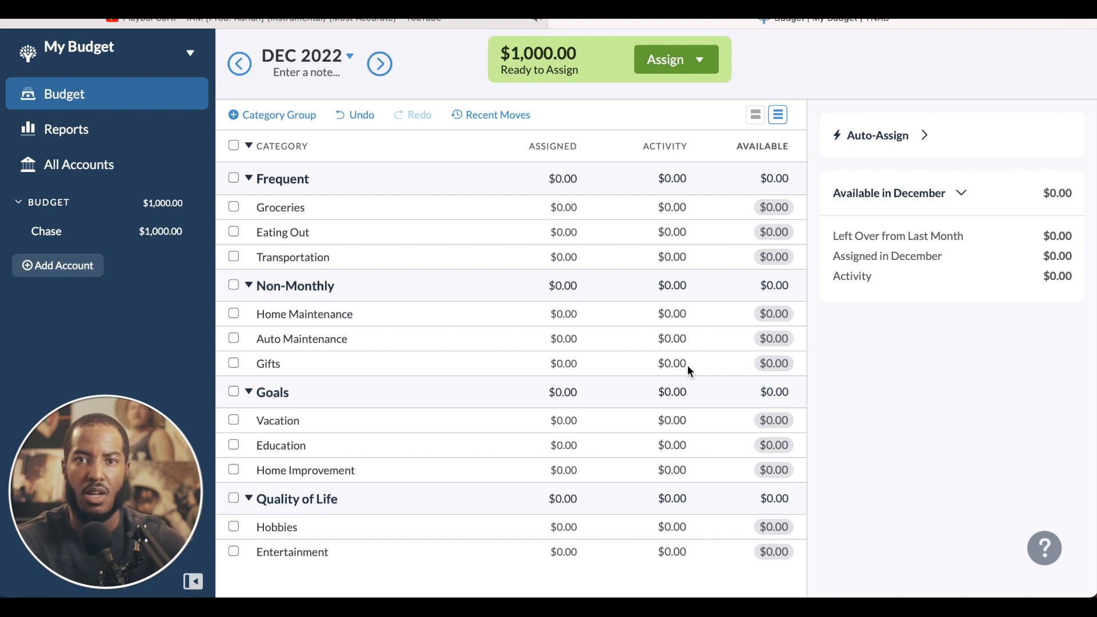
Delete the remaining default category groups: Frequent, Non-Monthly, Goals and Quality of Life
click(388, 182)
click(299, 275)
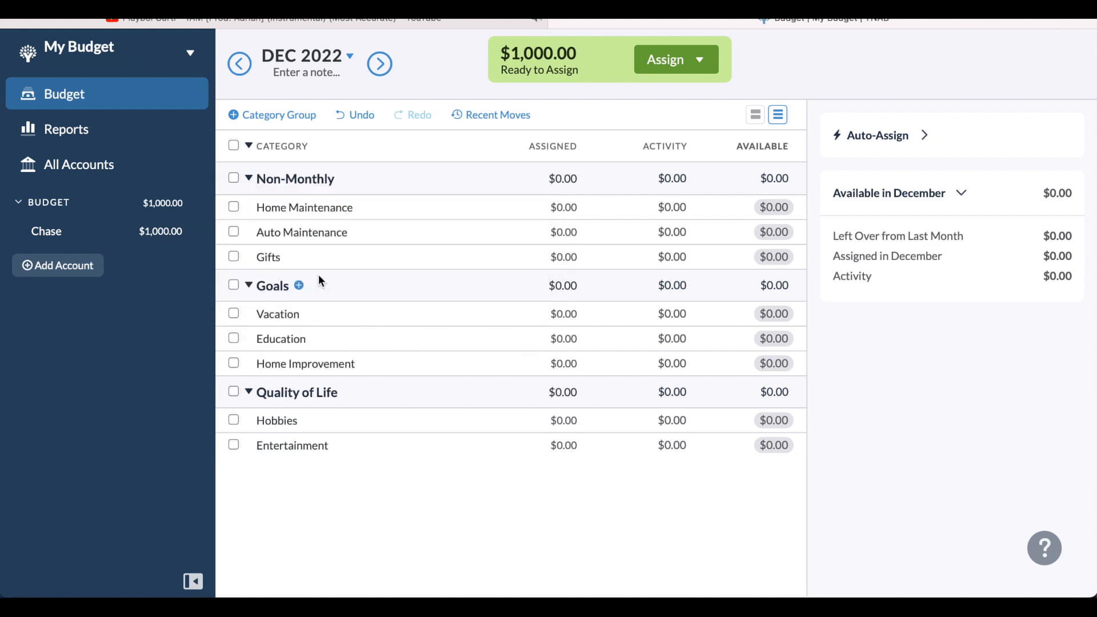
click(295, 181)
click(243, 276)
click(267, 181)
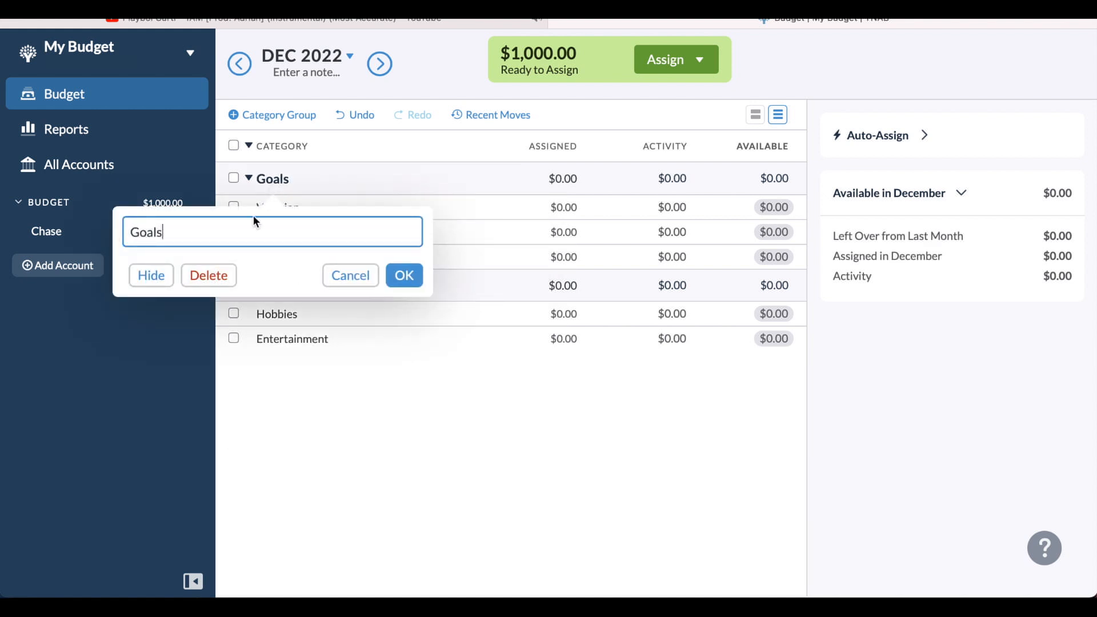
click(225, 276)
click(260, 178)
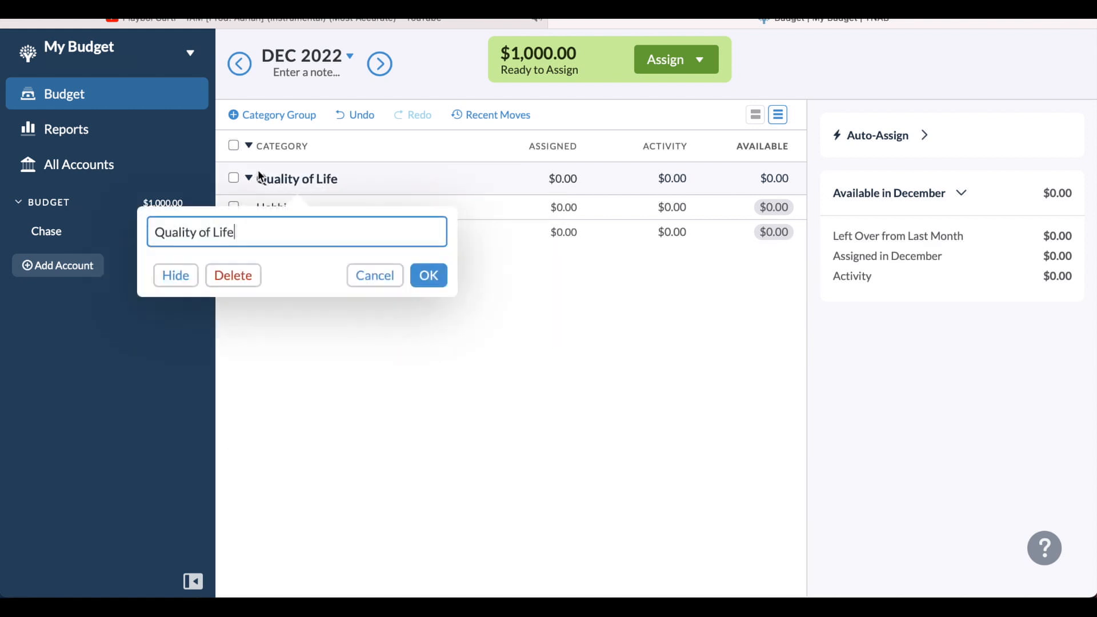
click(227, 277)
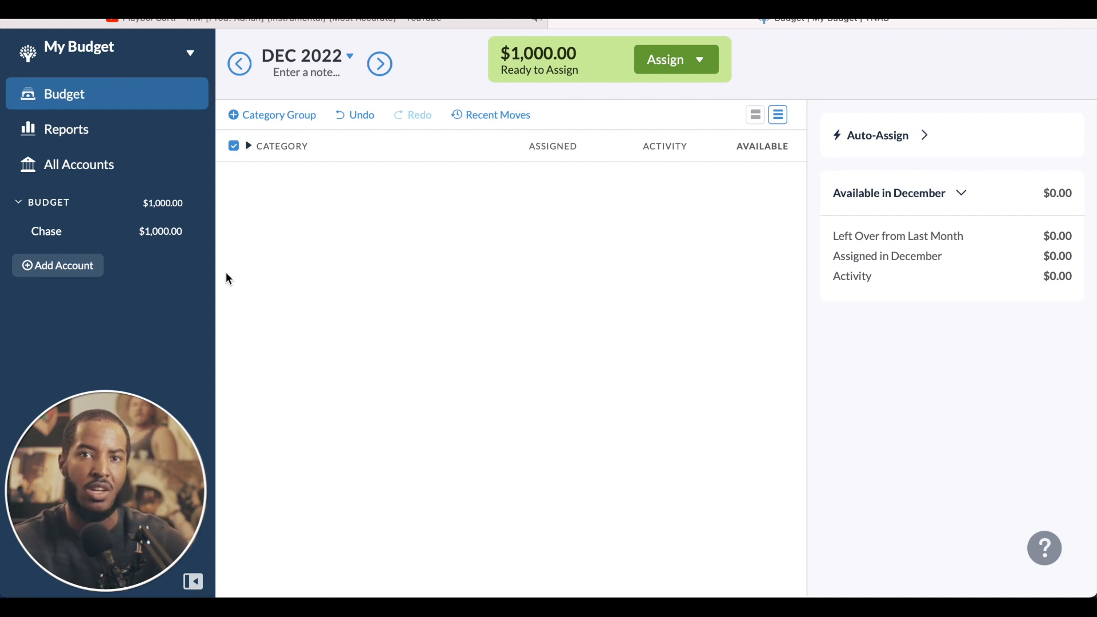
Create a new category group named Home
click(256, 119)
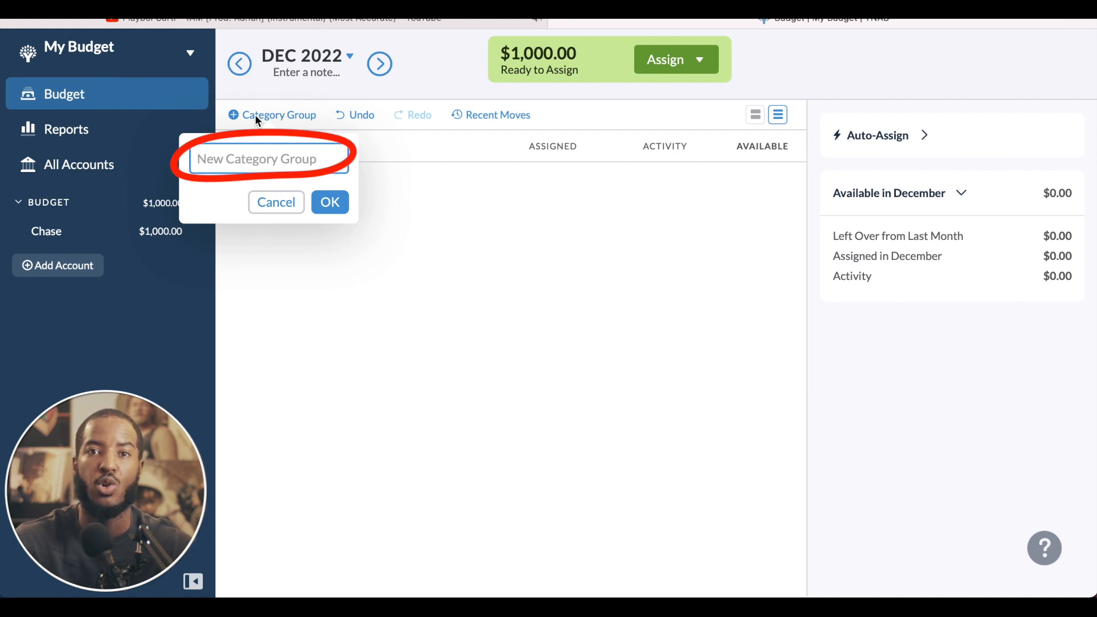
text(Home)
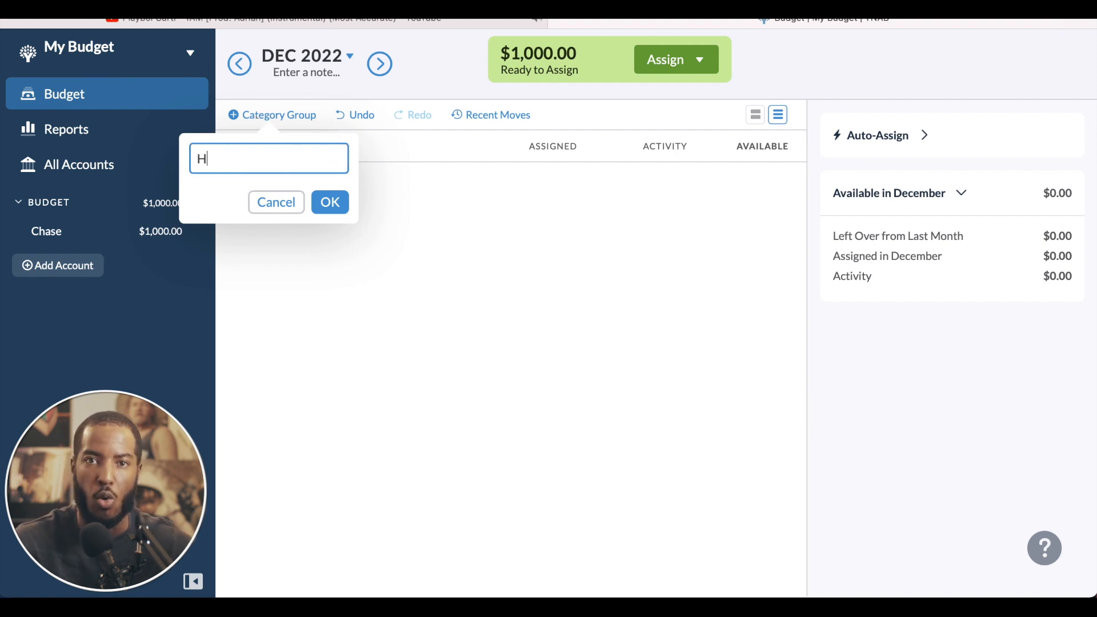
click(327, 202)
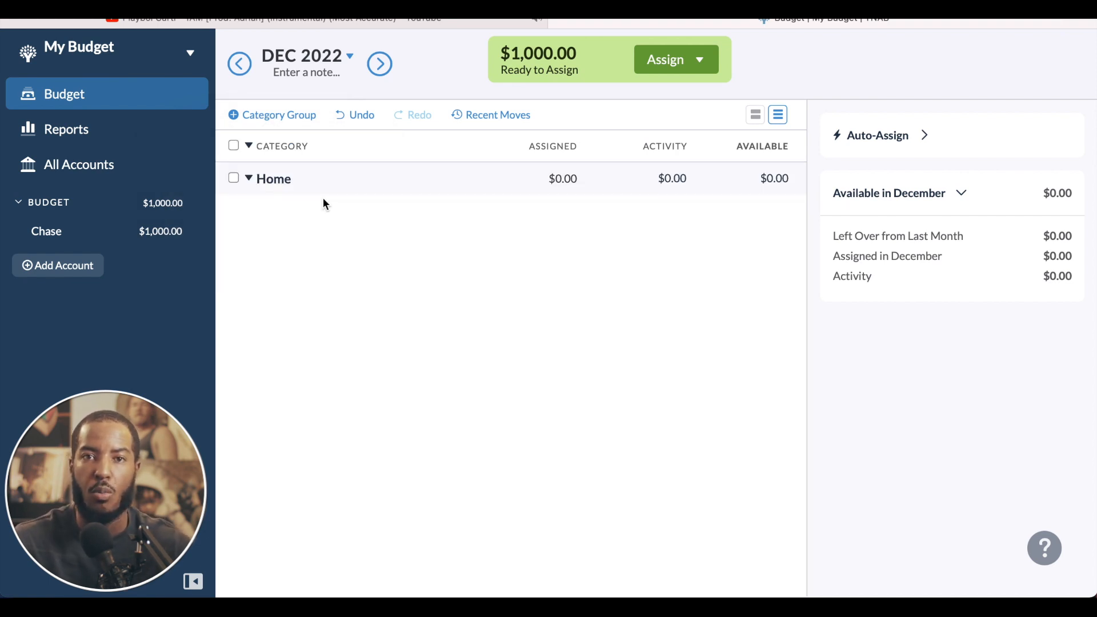
Add a category named "Mortgage - $1,980.89 | 1st of month" to the Home group
mouse_move(270, 191)
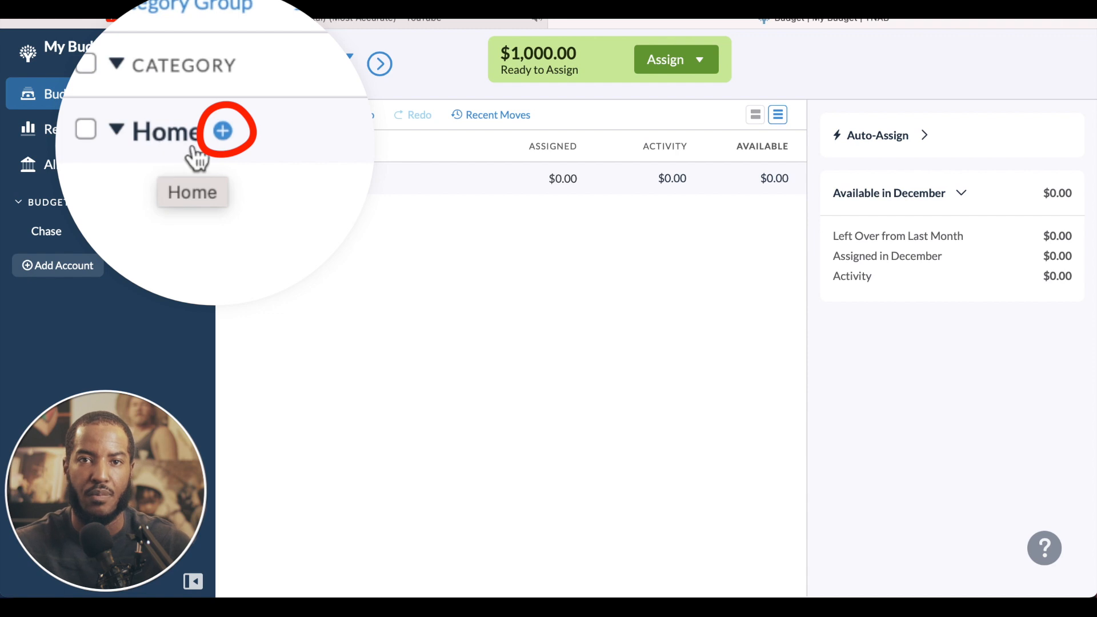
click(303, 179)
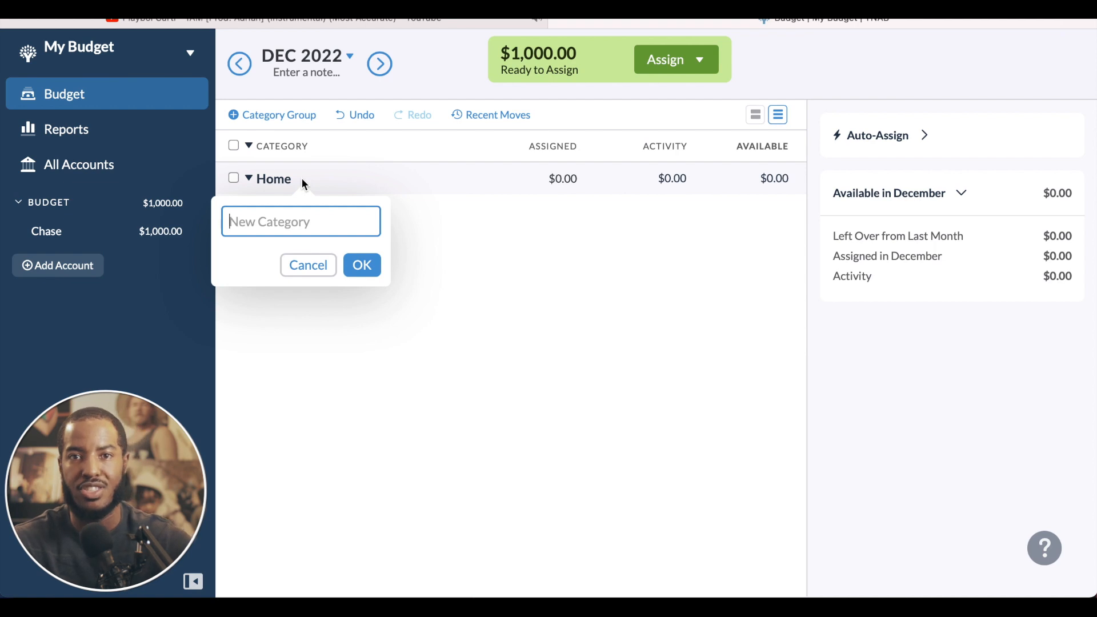
text(ortgage)
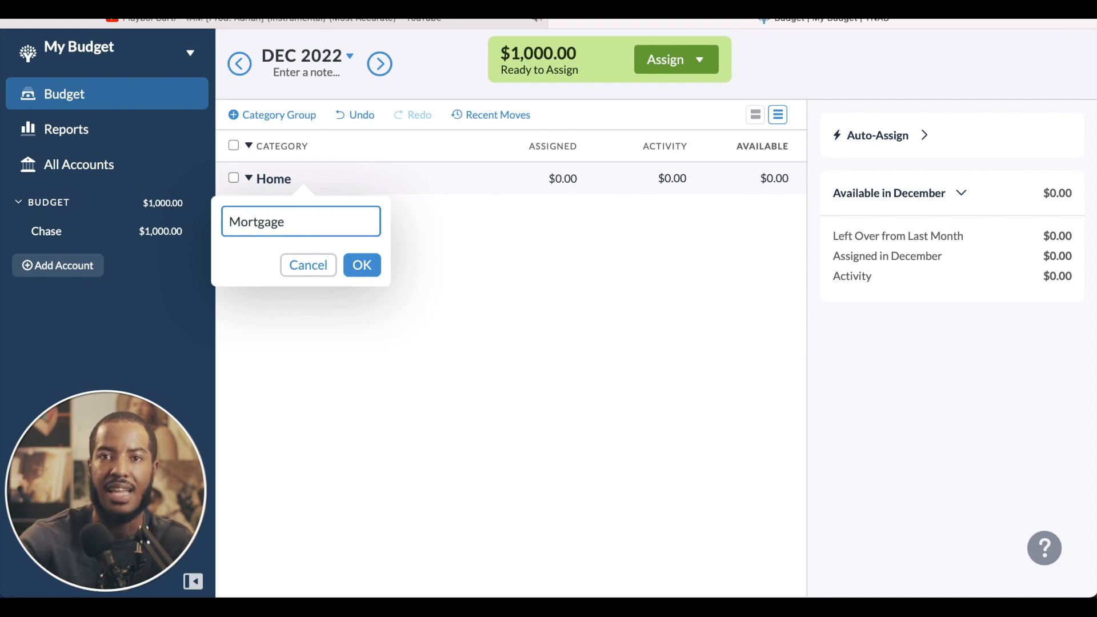
text( -)
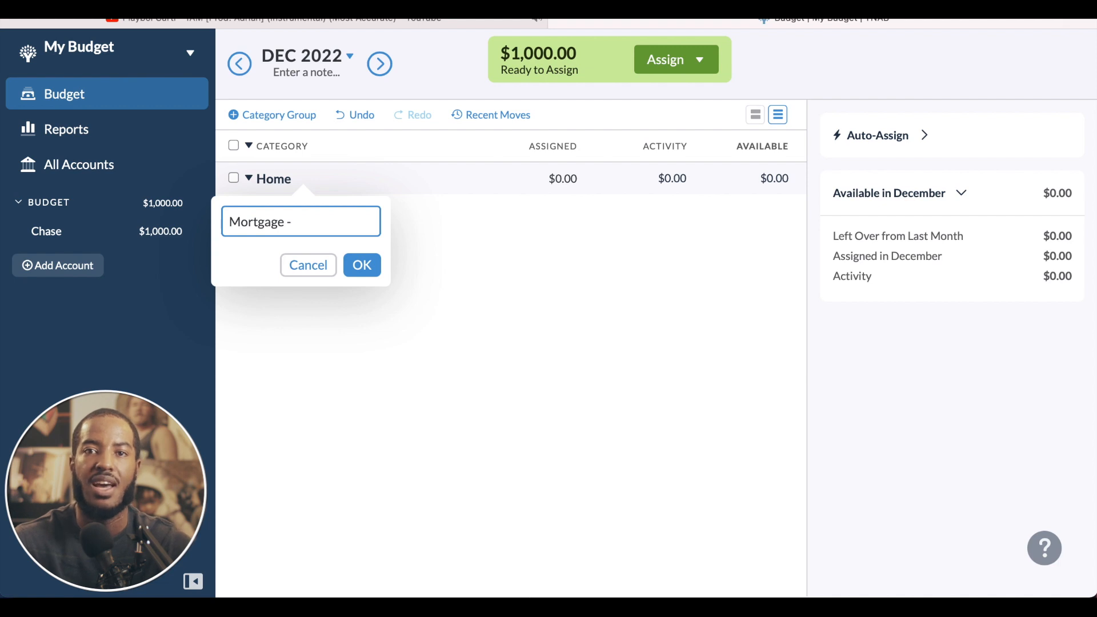
text($1,980)
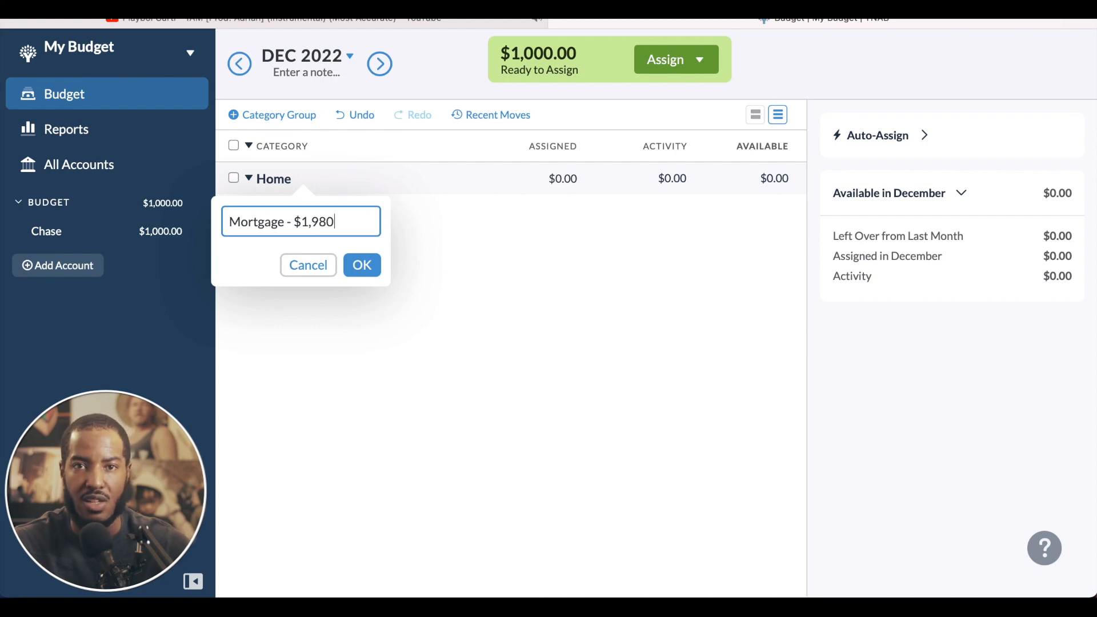
text(.89)
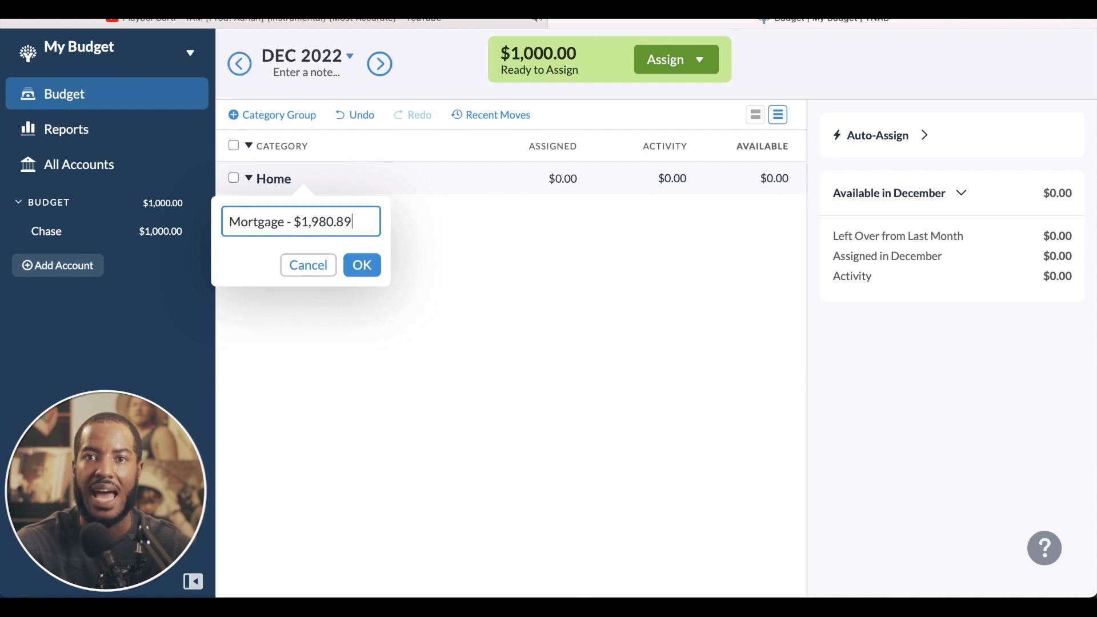
text(|)
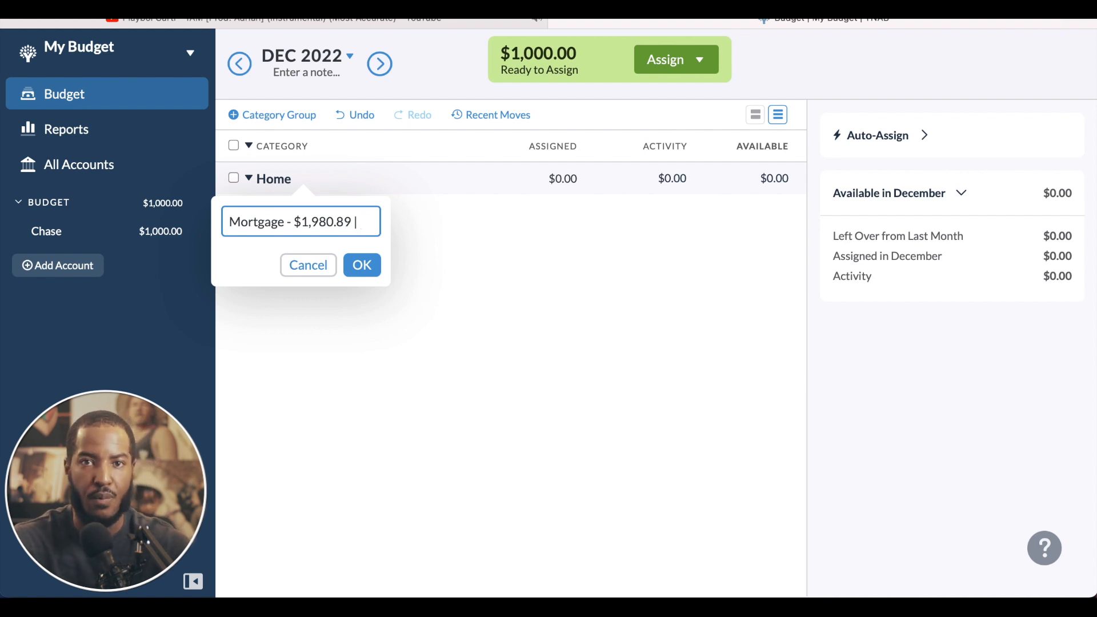
text(1st of month)
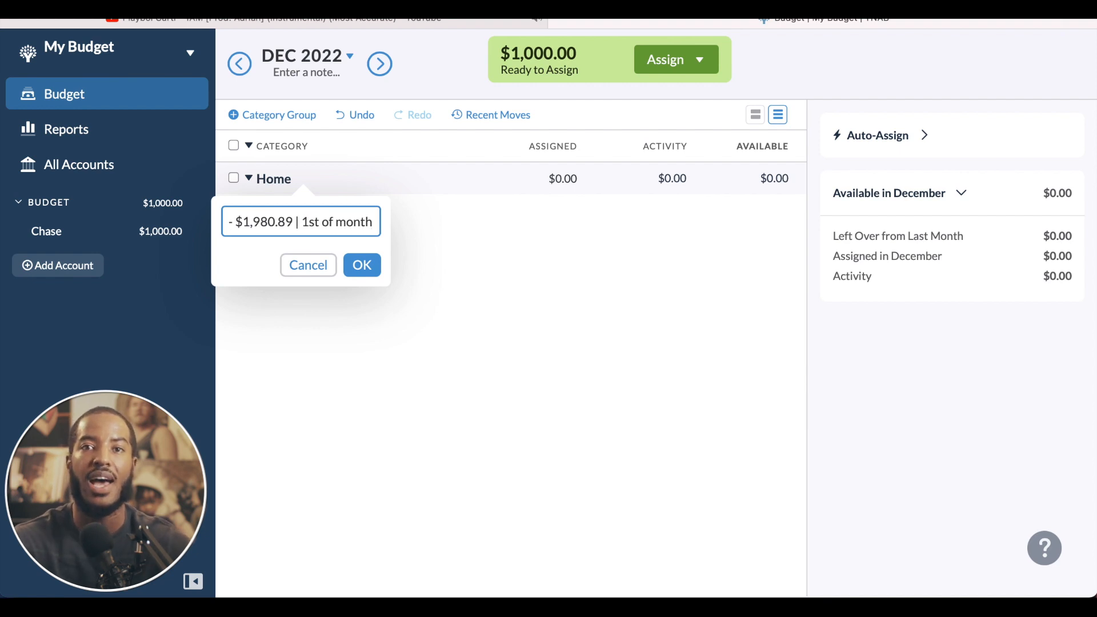
click(362, 265)
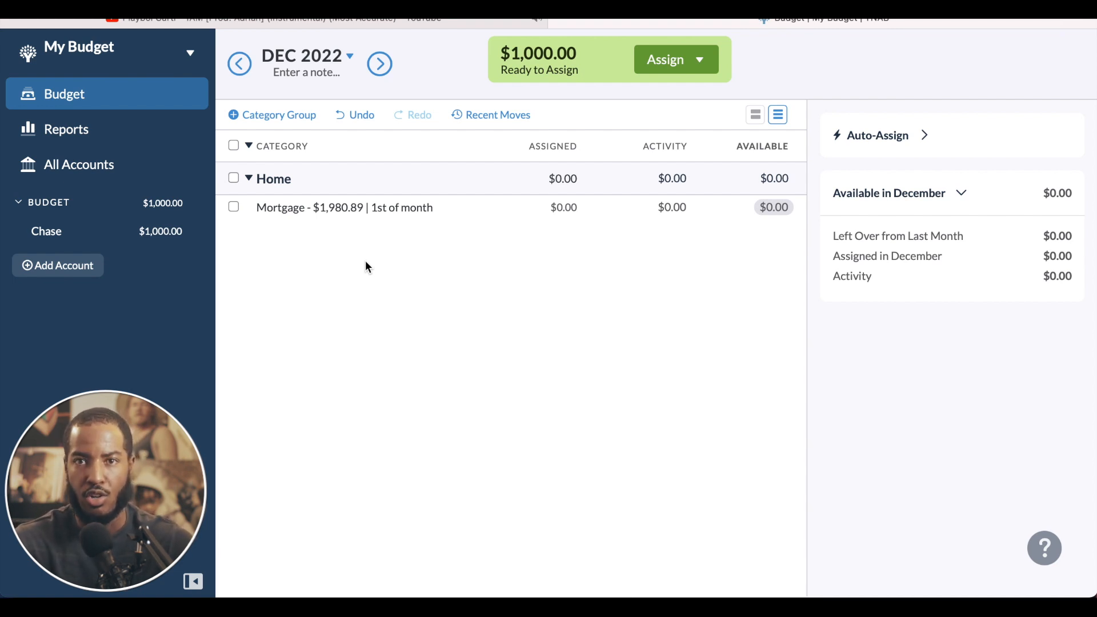
Add a category named "Xfinity - $60.26 | 3rd of month" to the Home group
mouse_move(303, 189)
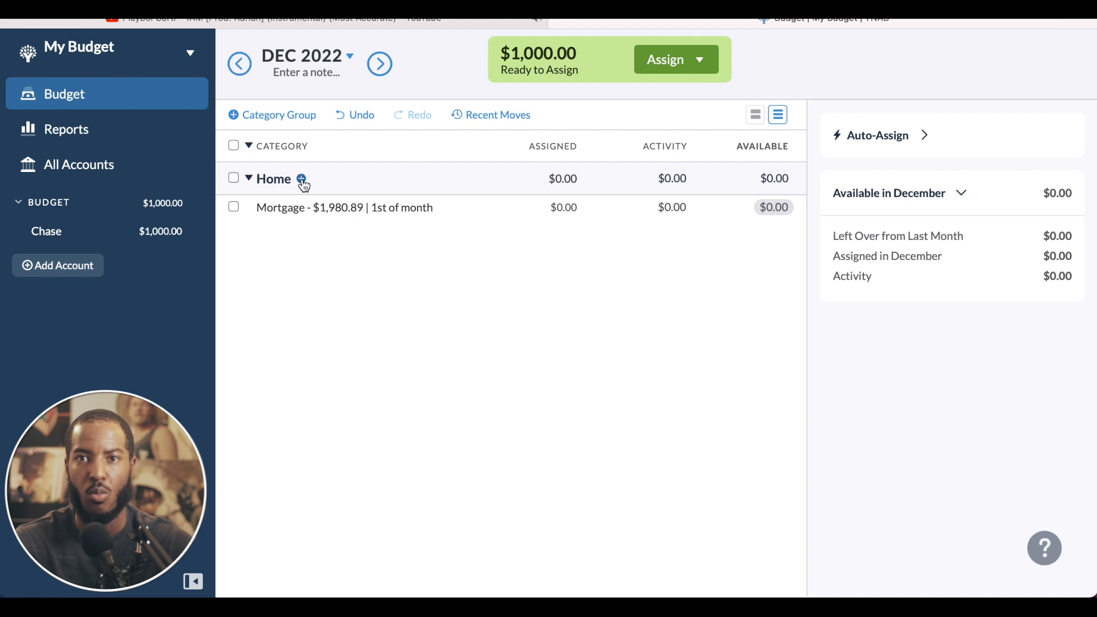
click(301, 180)
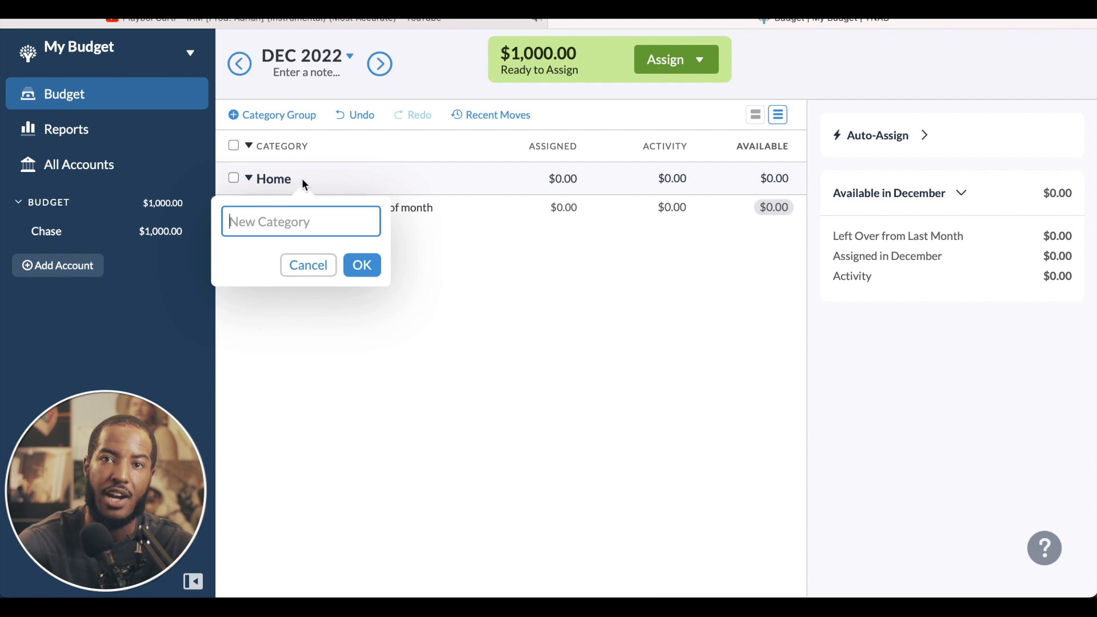
text(Xfinity)
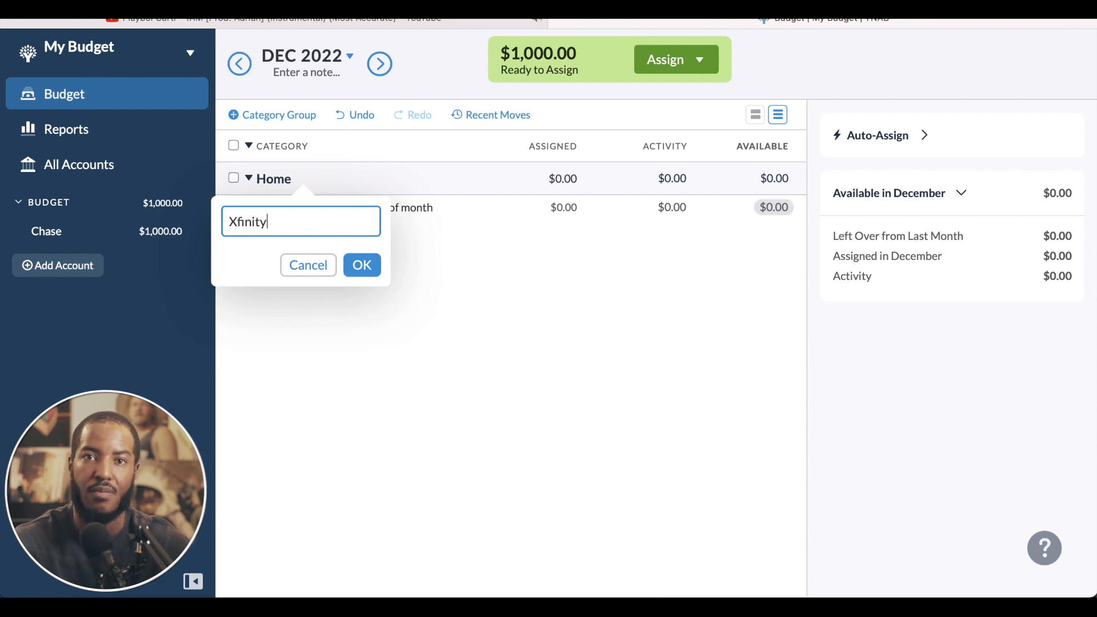
text( -)
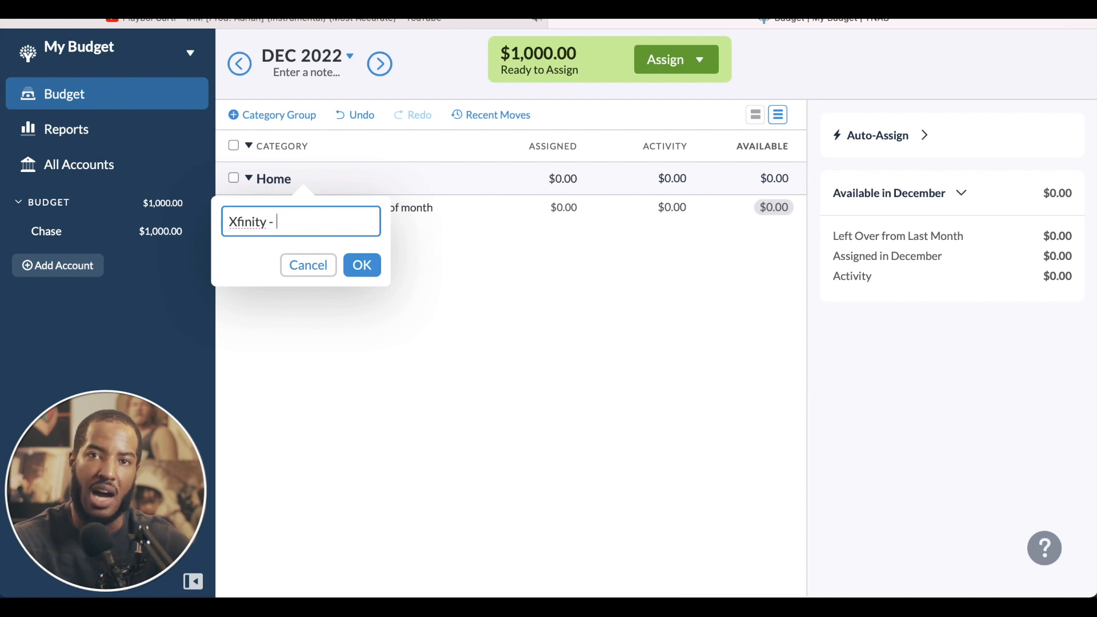
text($60)
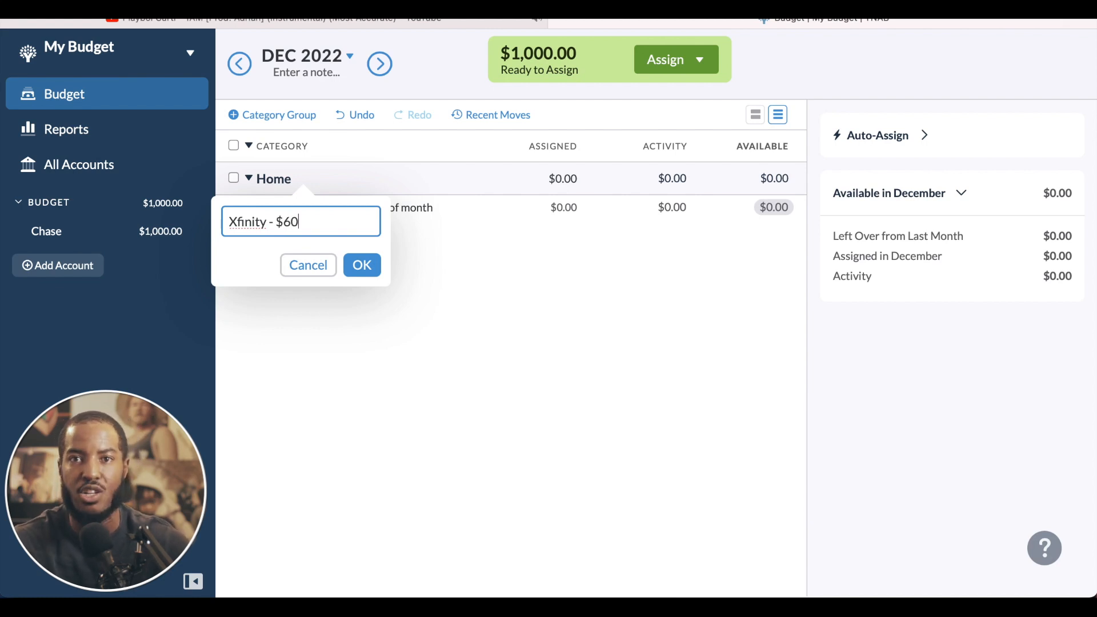
text(.26)
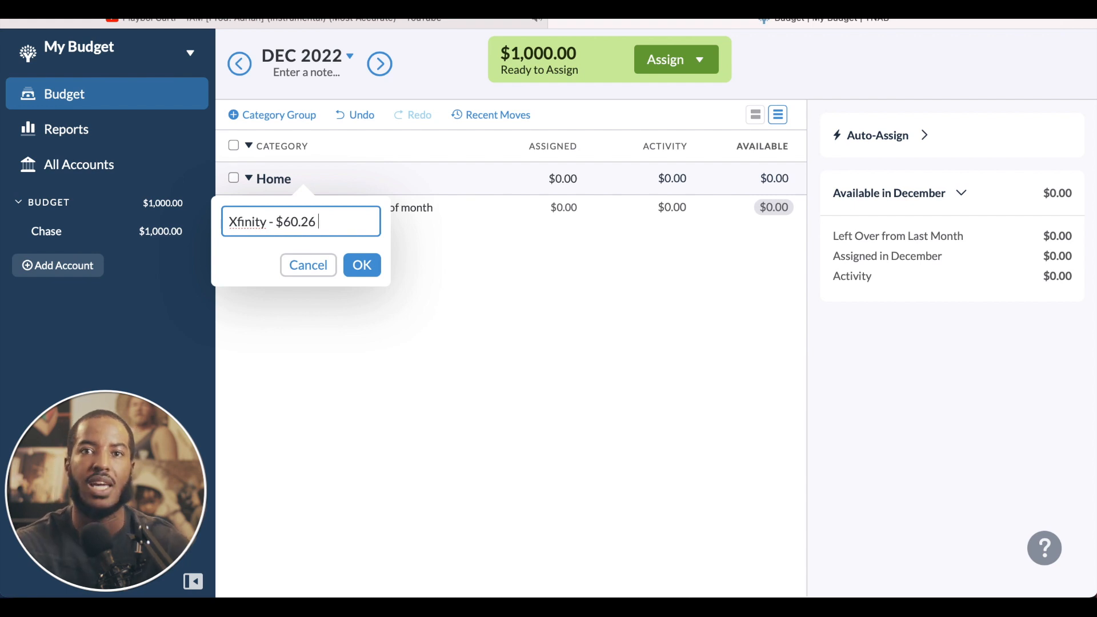
text( |)
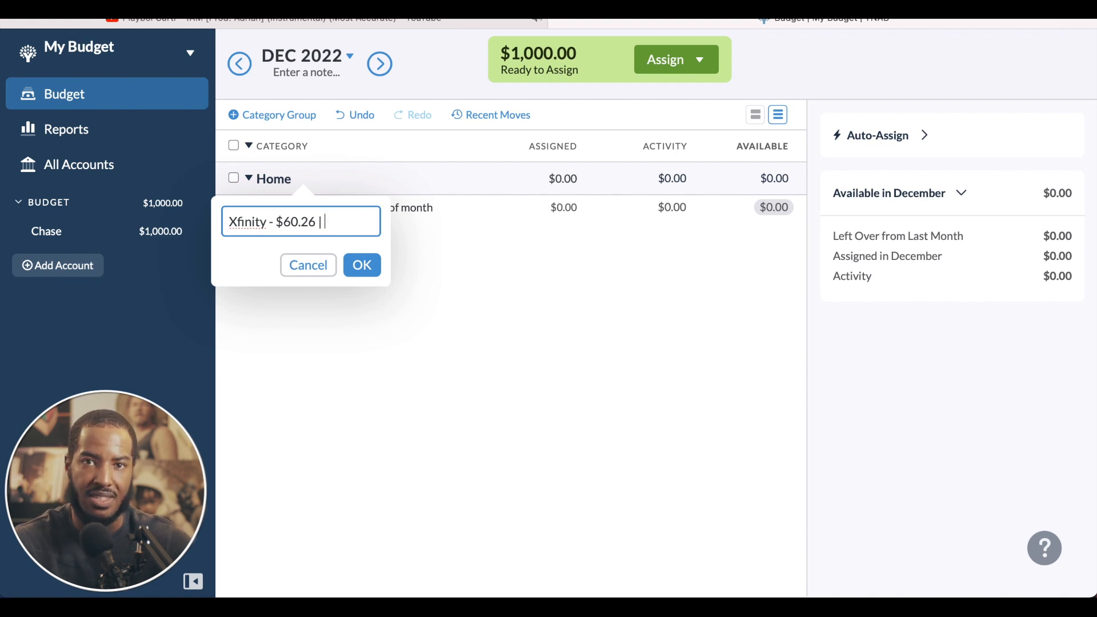
text(3rd )
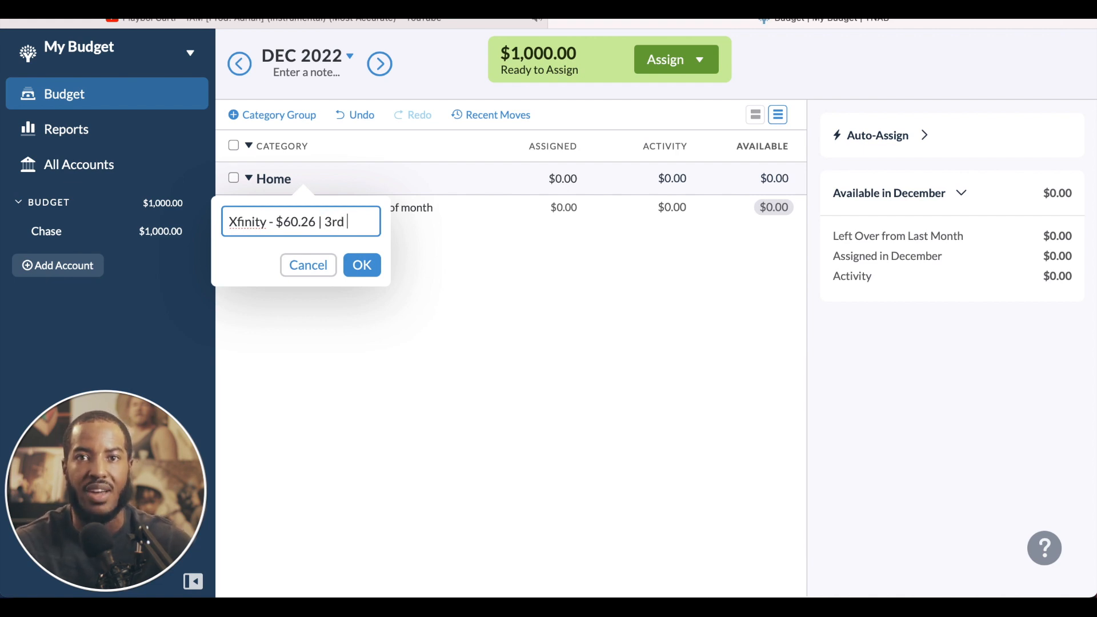
text(of month)
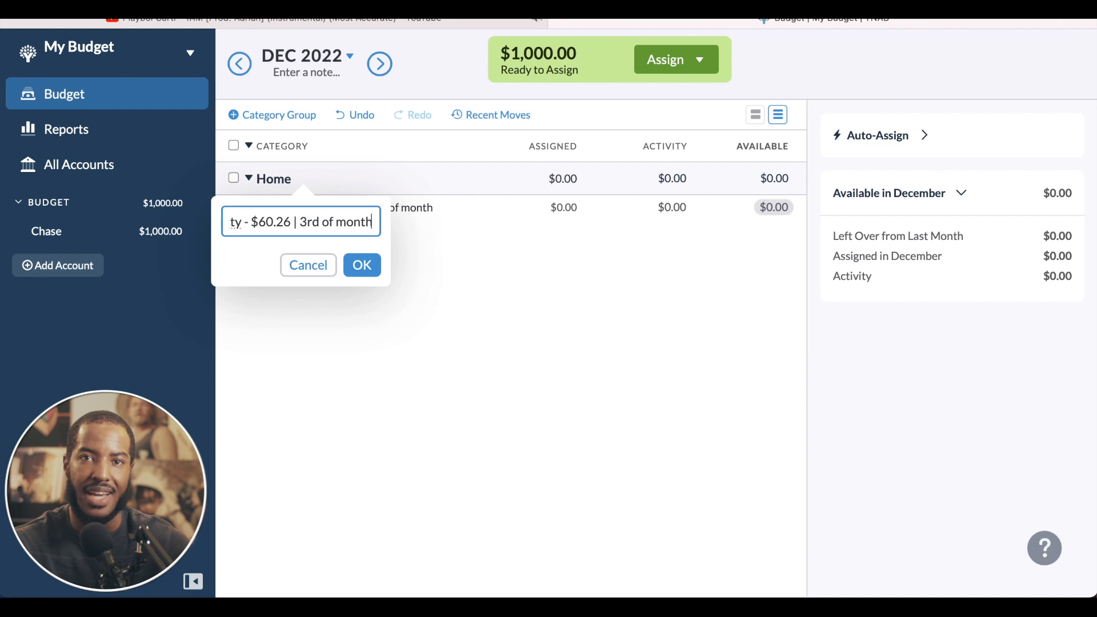
click(361, 265)
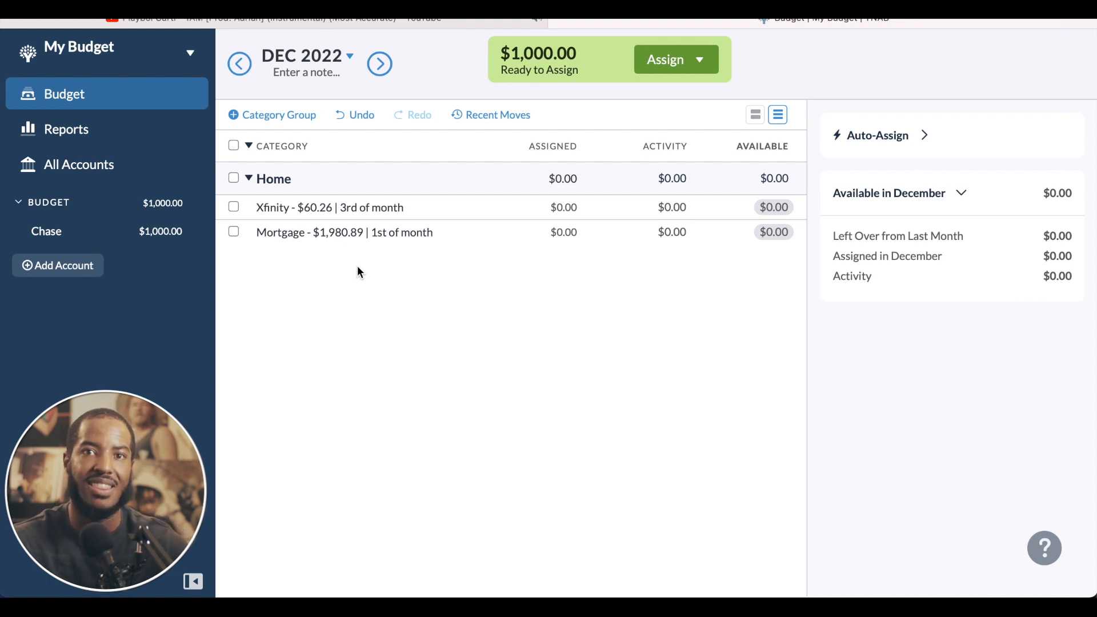
Create and save a monthly Needed For Spending target of $1,980.89 due every 1st for the Mortgage category
click(327, 234)
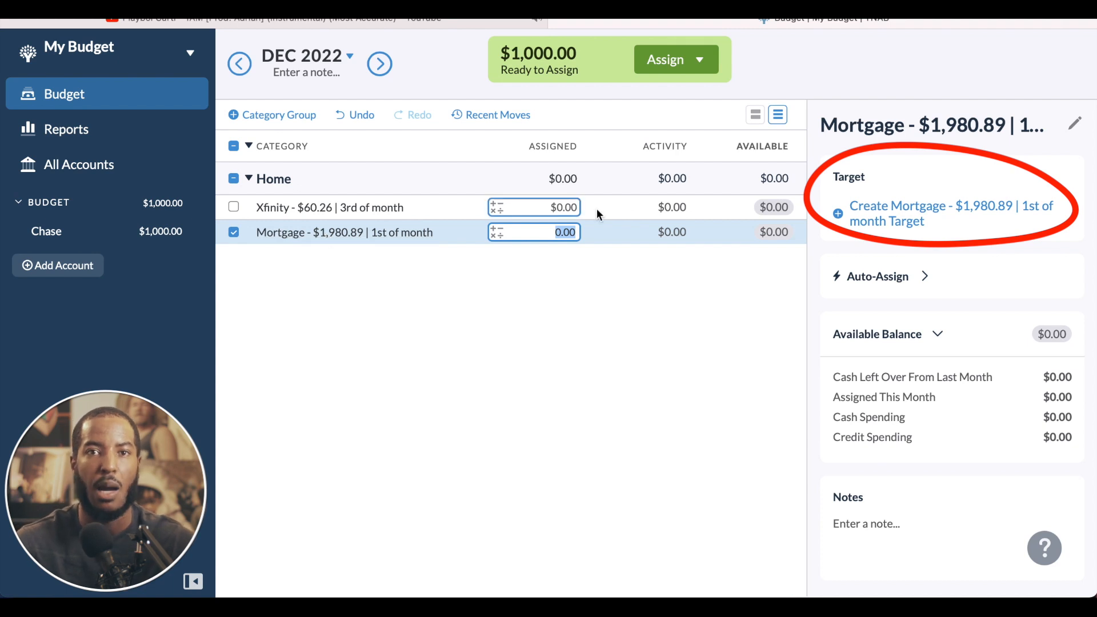
click(885, 214)
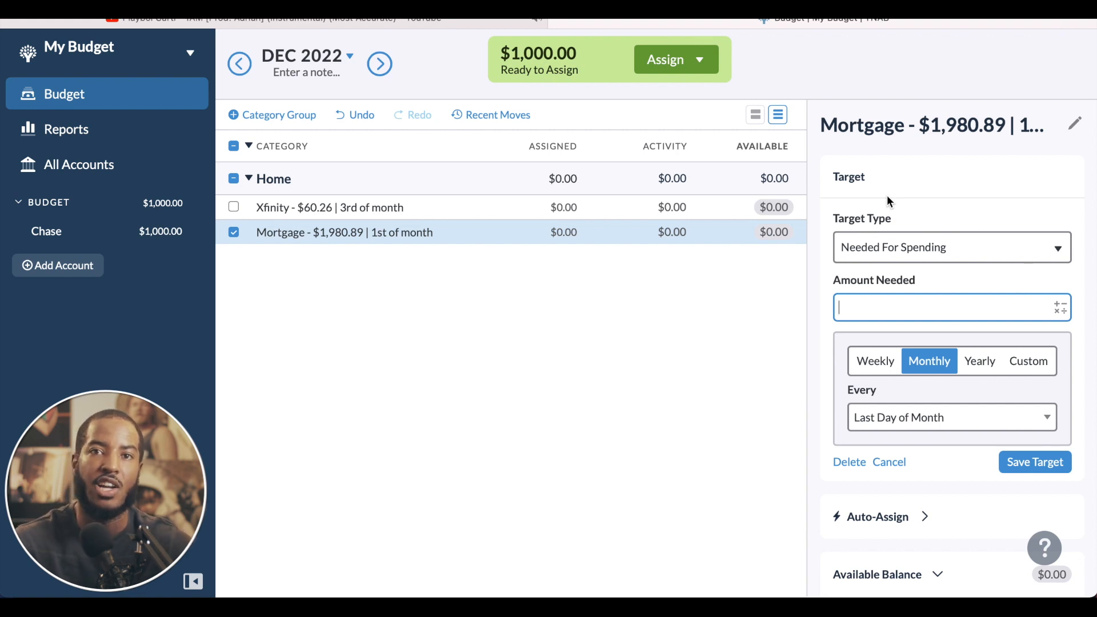
text($)
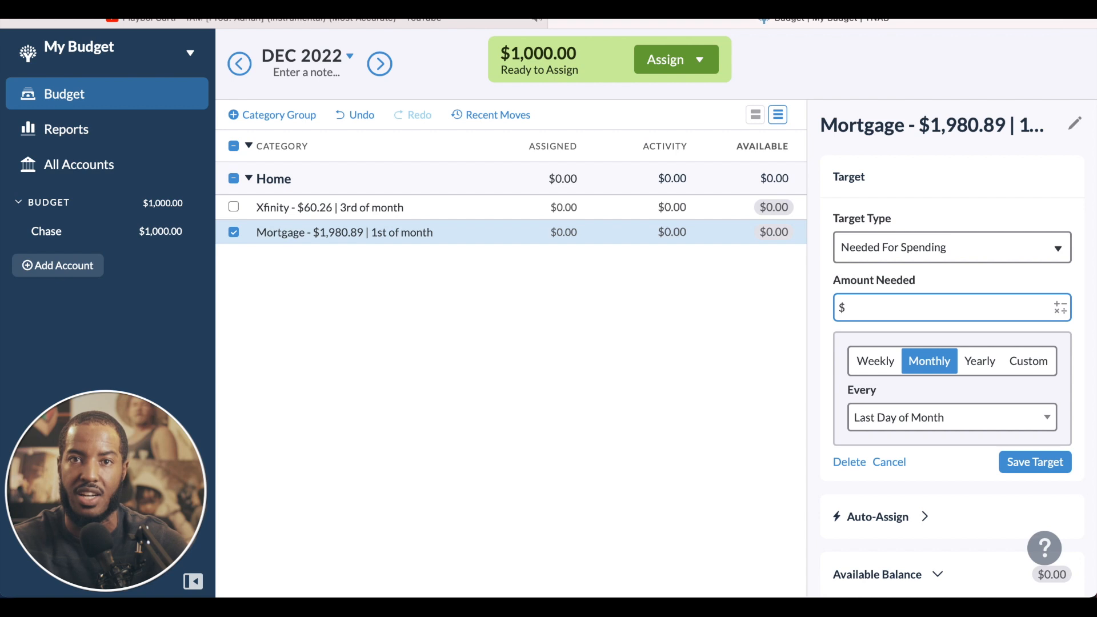
text(1,9)
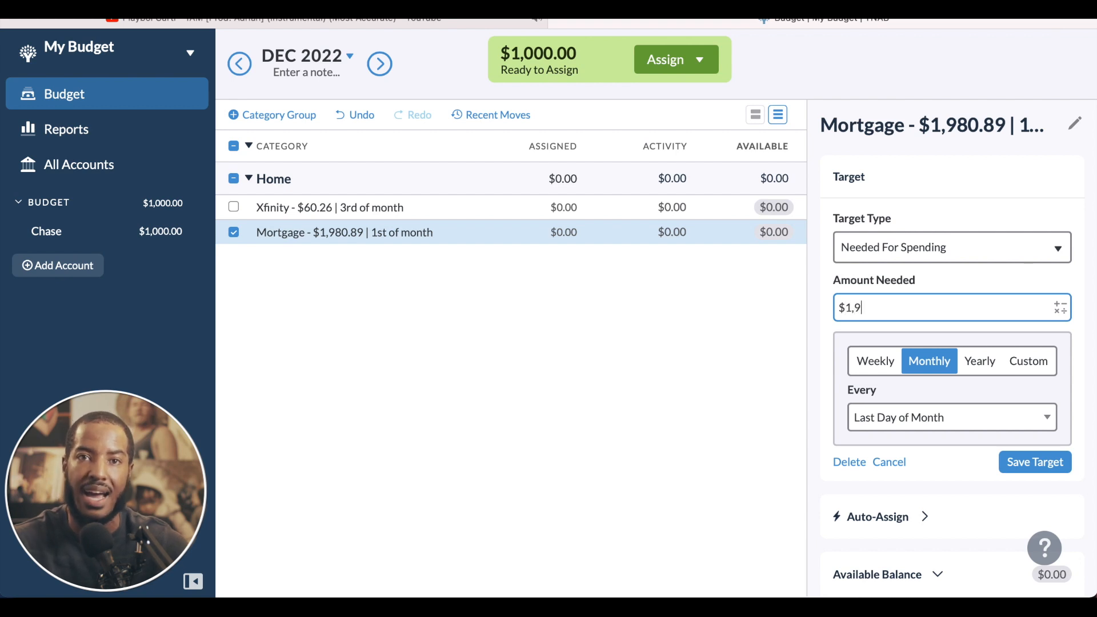
text(80.89)
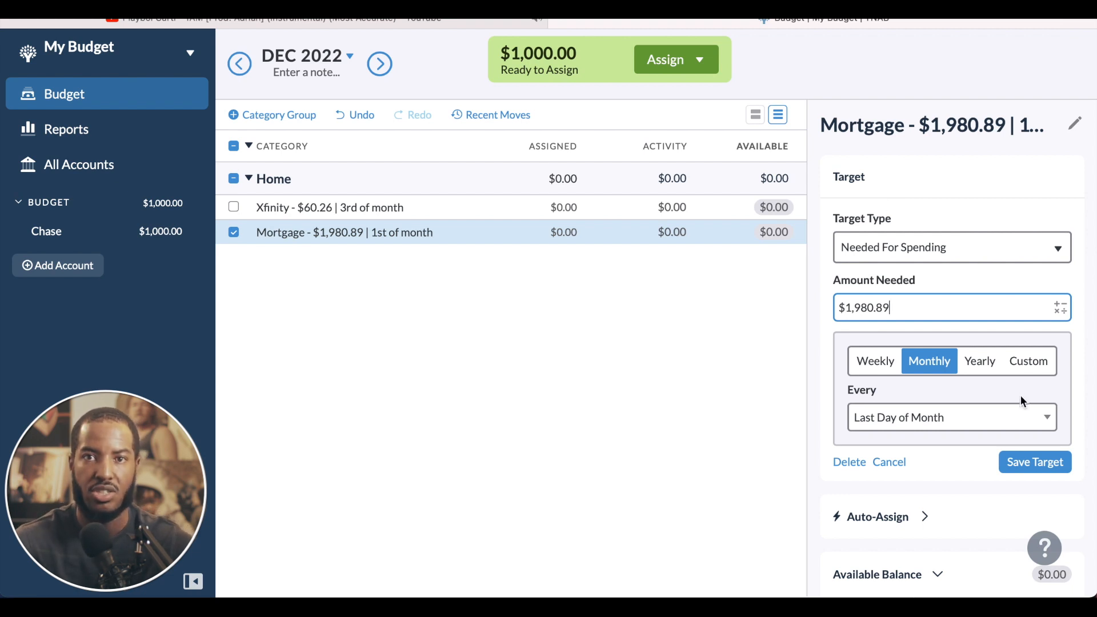
click(1016, 414)
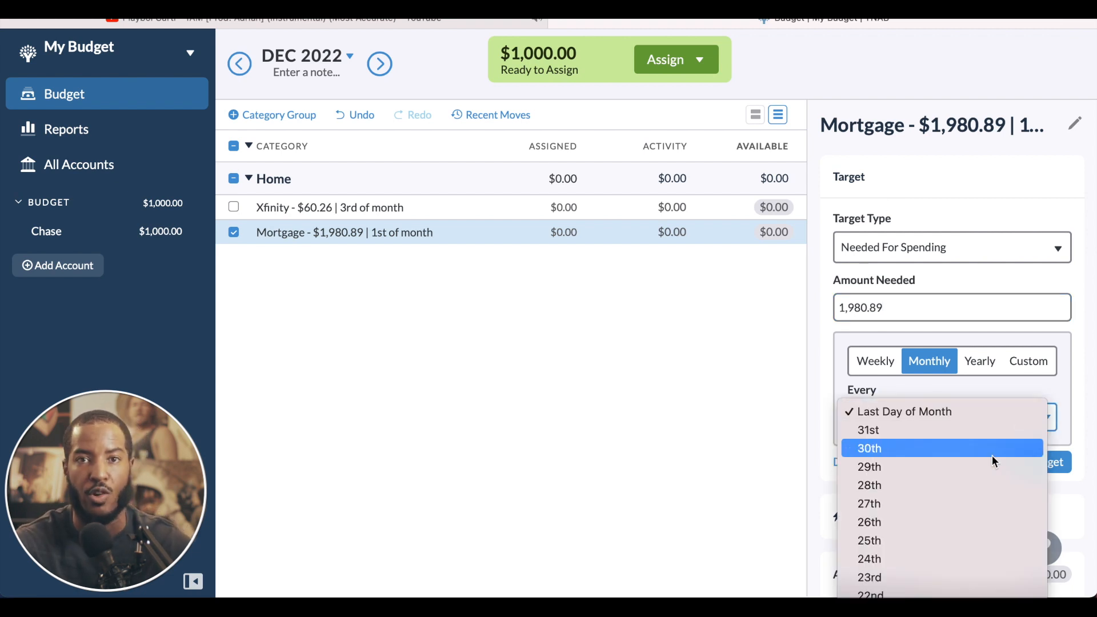
scroll(992, 455, down, 10)
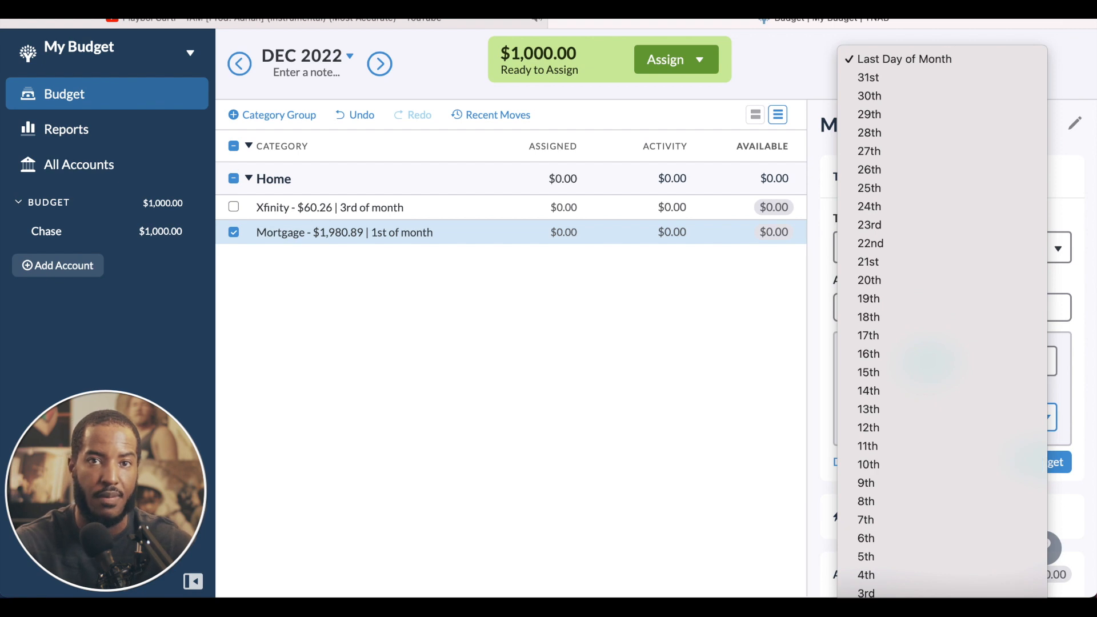
click(937, 616)
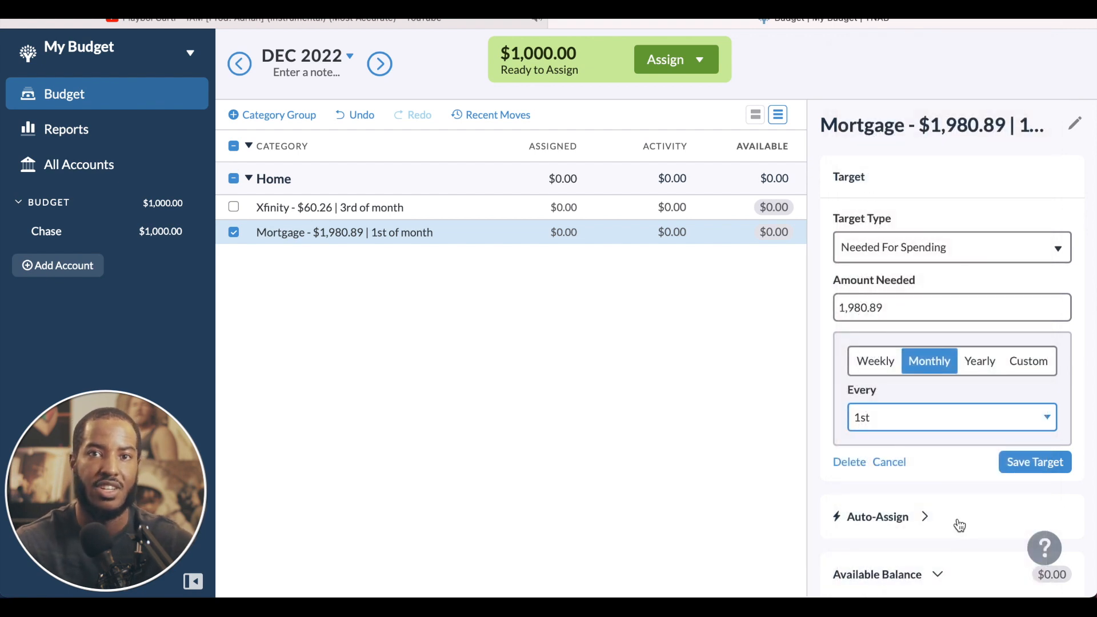
click(1030, 470)
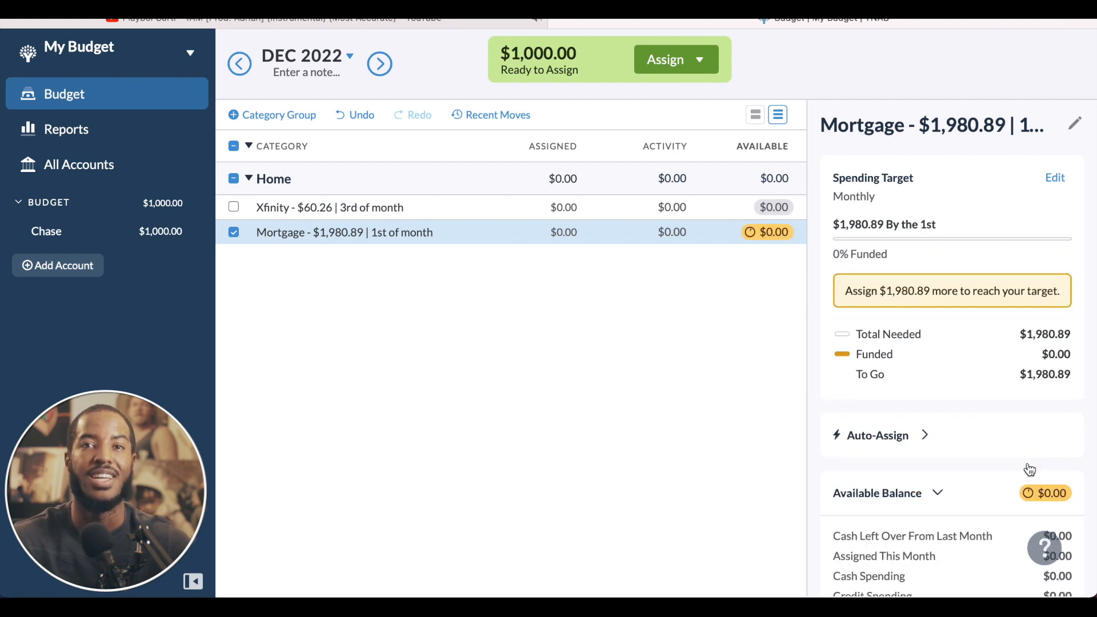